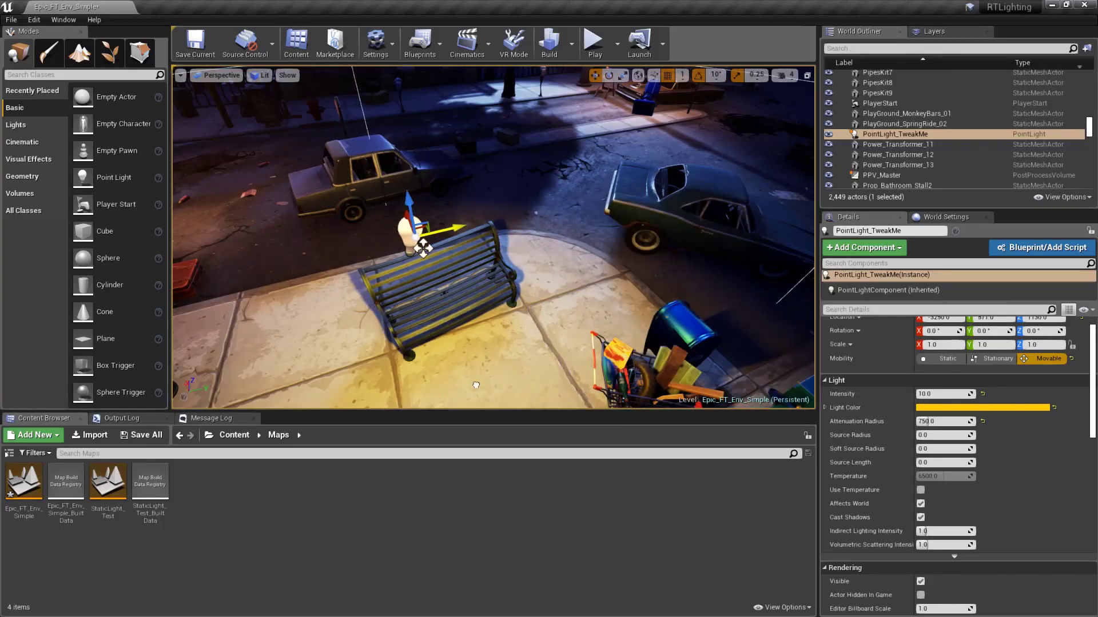
Move PointLight_TweakMe left of its spot above the green car, toward the mailbox.
left_click_drag(763, 267, 714, 179)
key("ctrl+z")
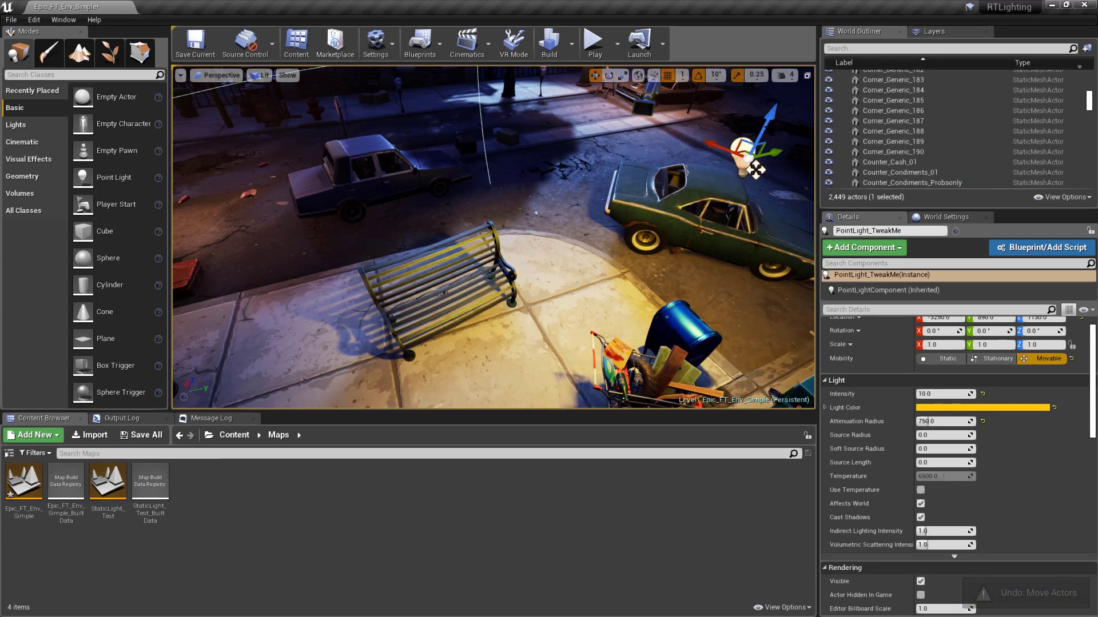
left_click_drag(756, 170, 606, 269)
left_click_drag(598, 109, 489, 123, "alt")
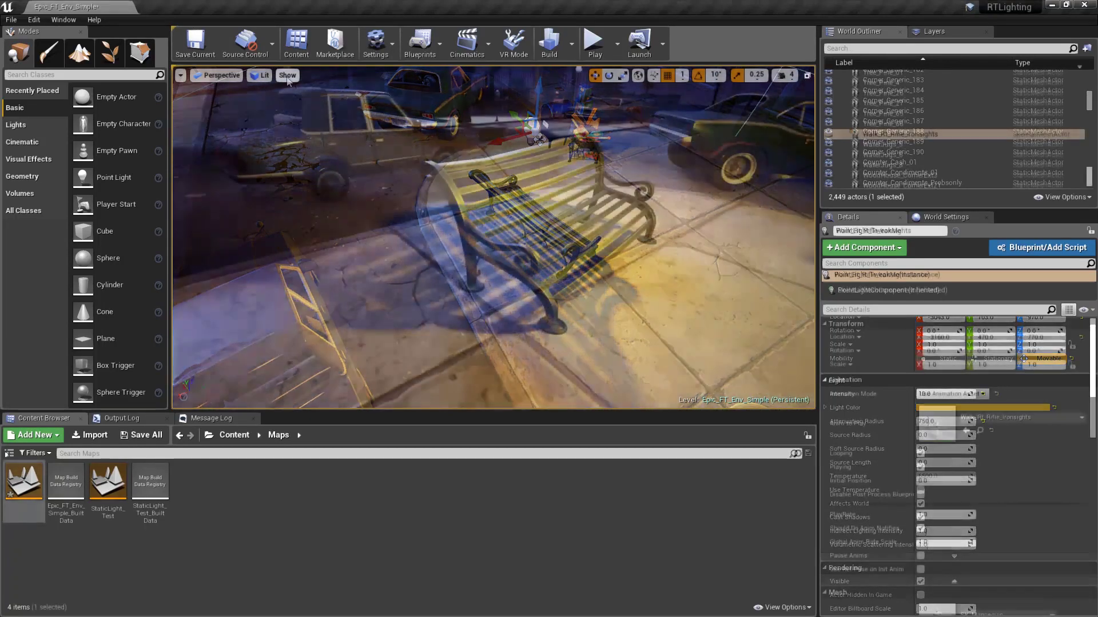
Visualize the scene's Mesh DistanceFields and frame the park bench to inspect its distance field.
left_click(287, 75)
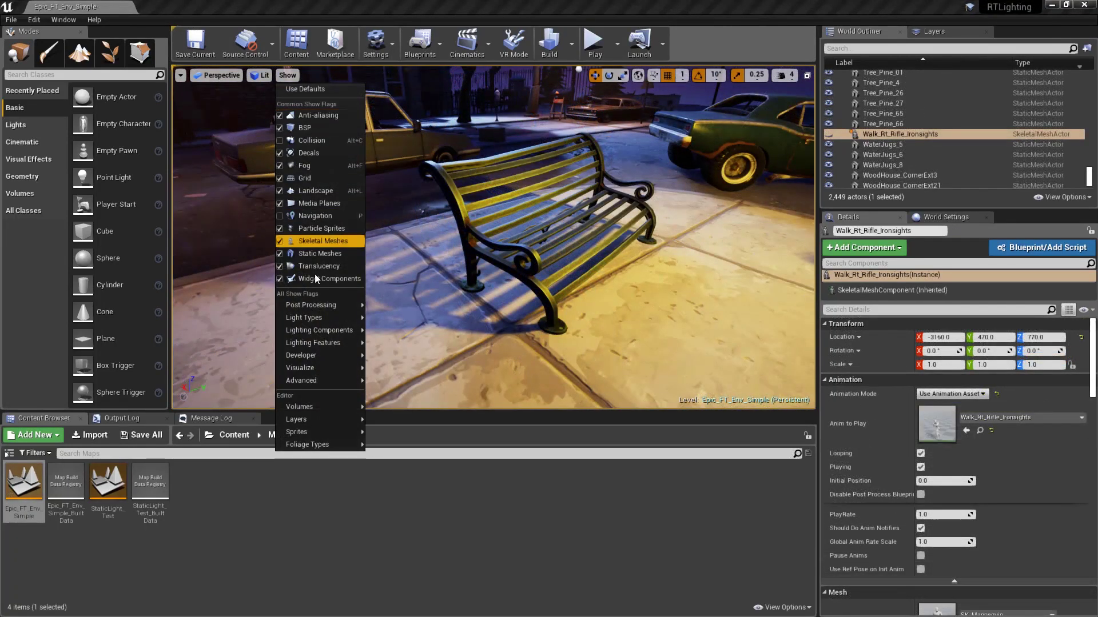
mouse_move(311, 370)
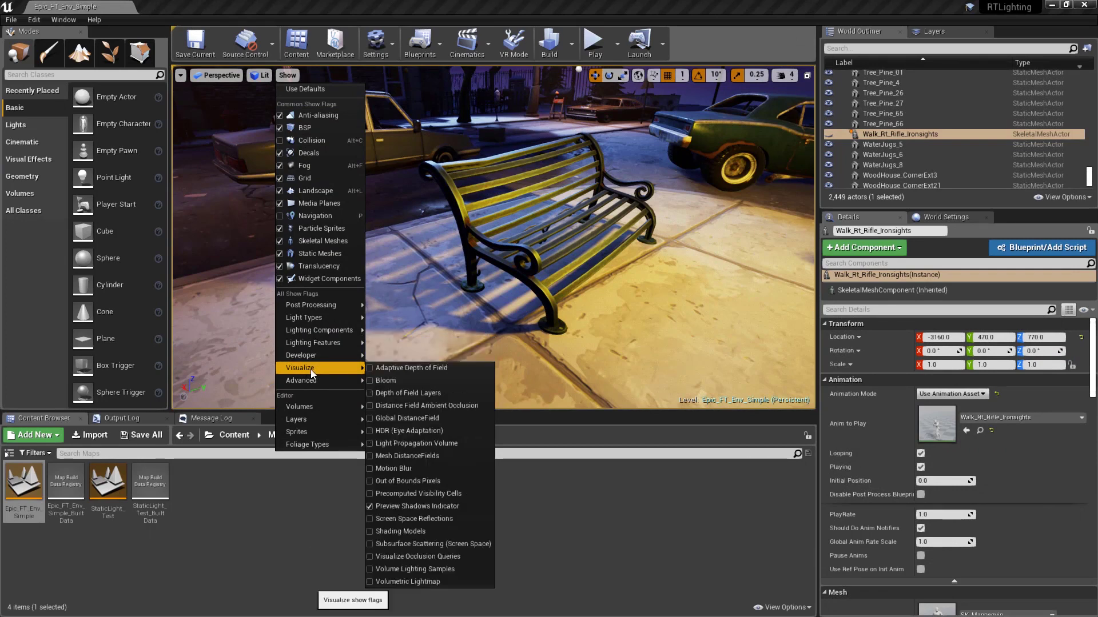
left_click(410, 455)
left_click(696, 311)
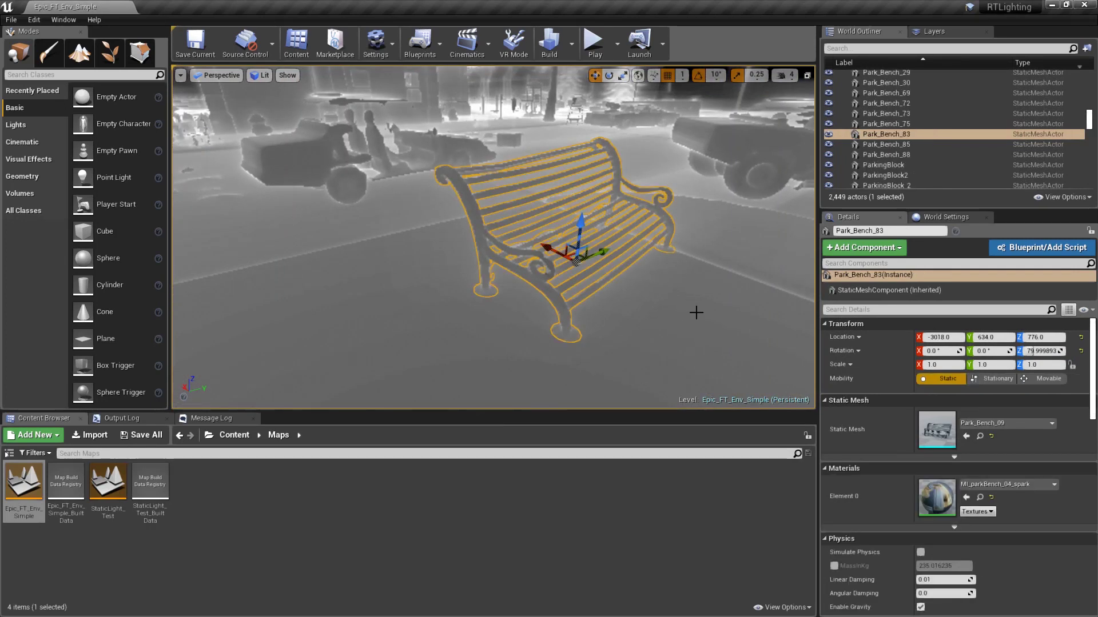
key("f")
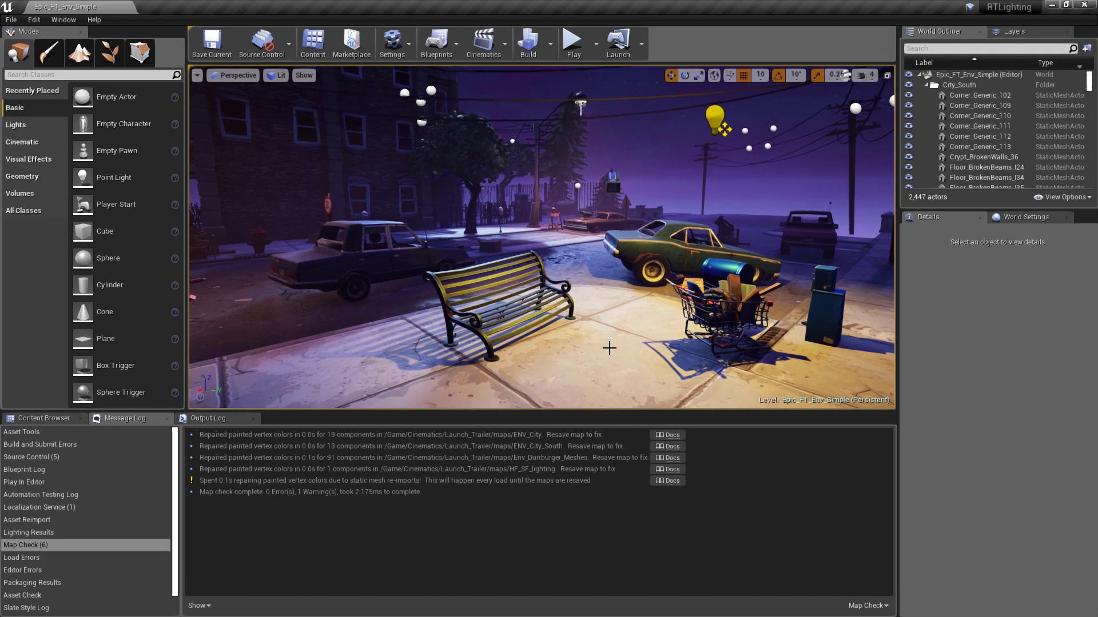
Enable Generate Mesh Distance Fields under Project Settings > Rendering and restart the editor.
left_click(385, 46)
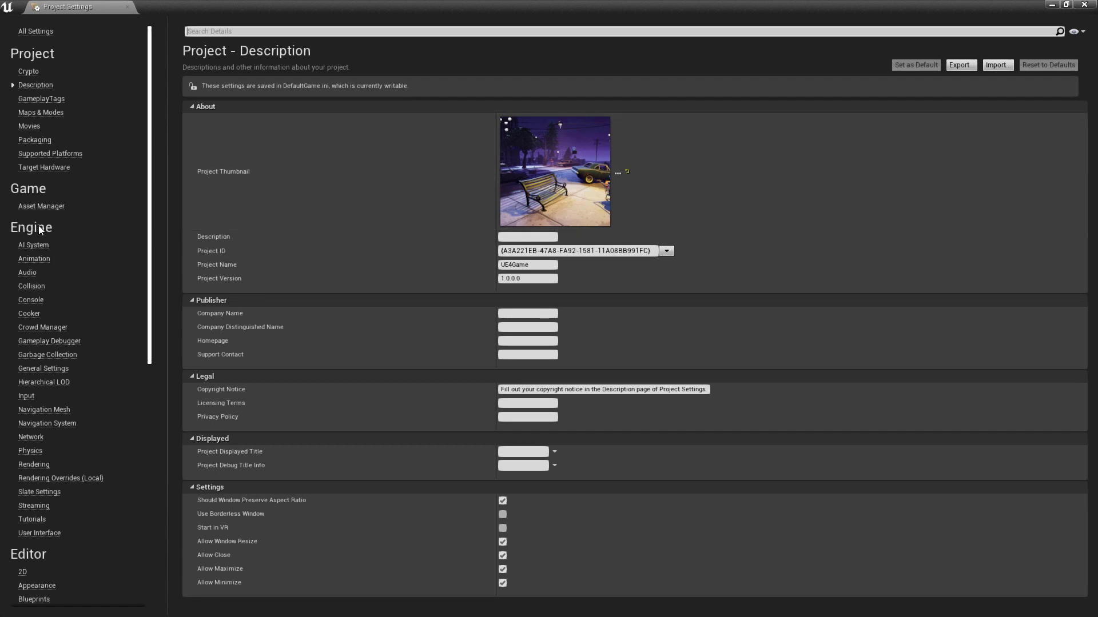
left_click(31, 465)
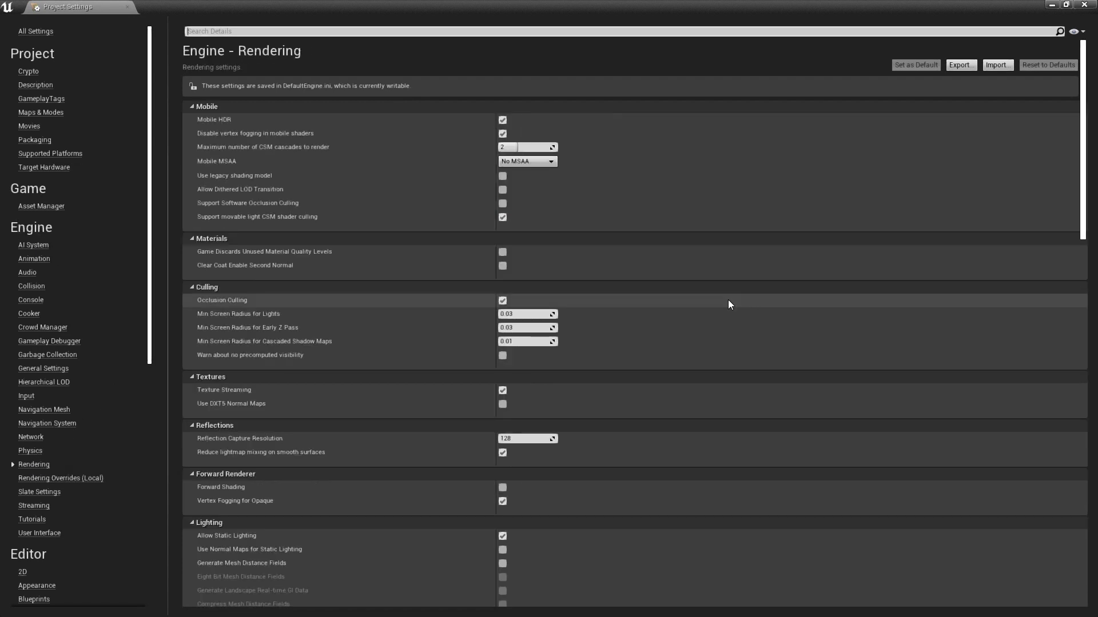
scroll(382, 441, "down", 3)
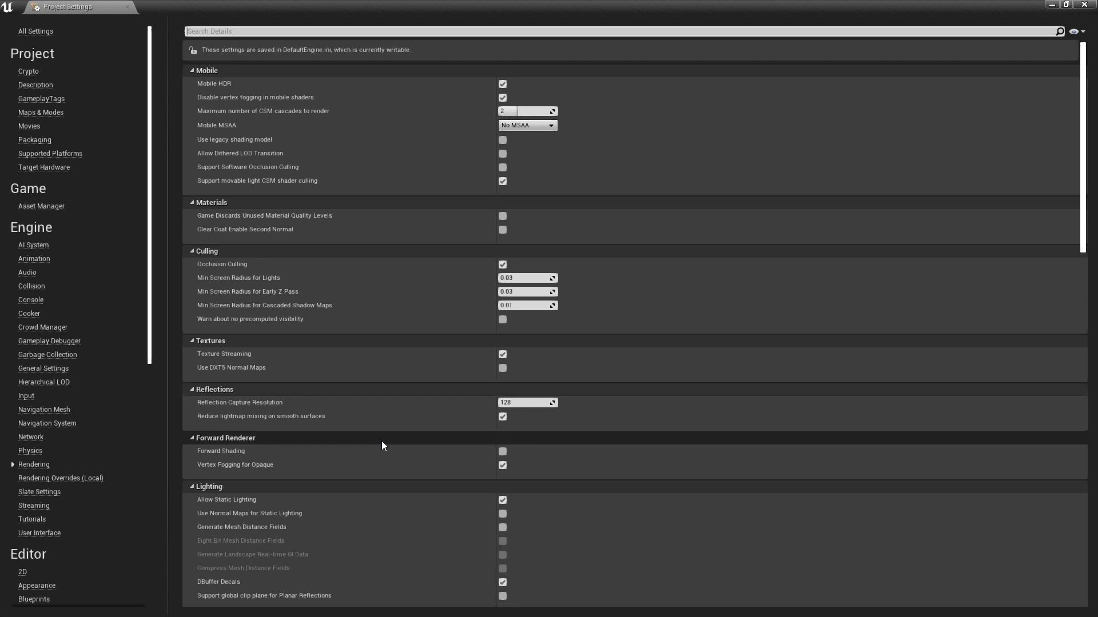
mouse_move(201, 476)
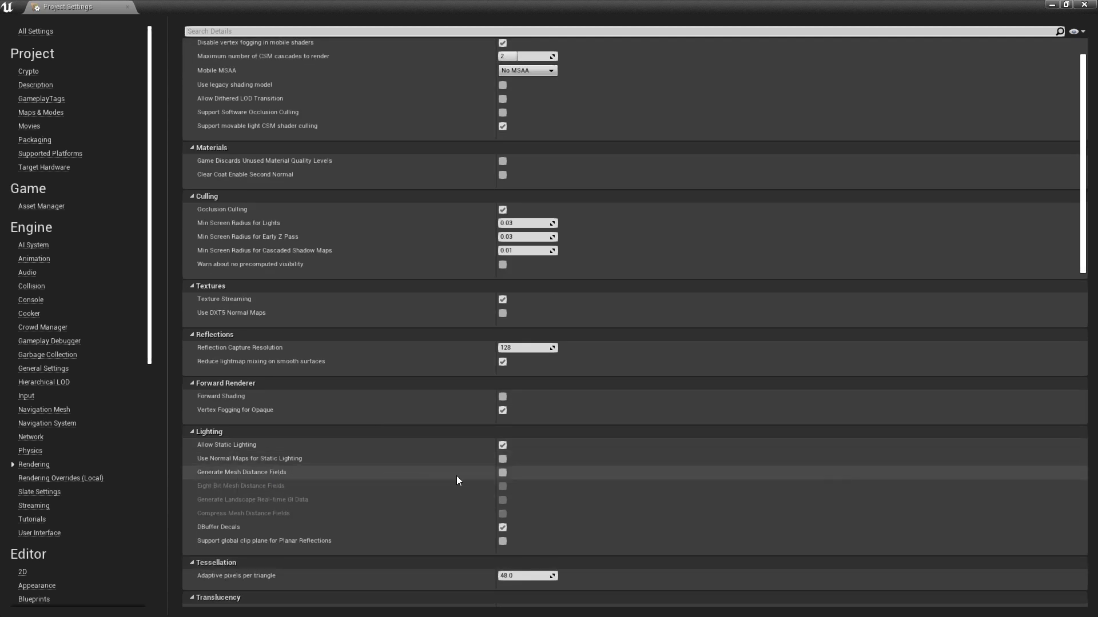
left_click(502, 472)
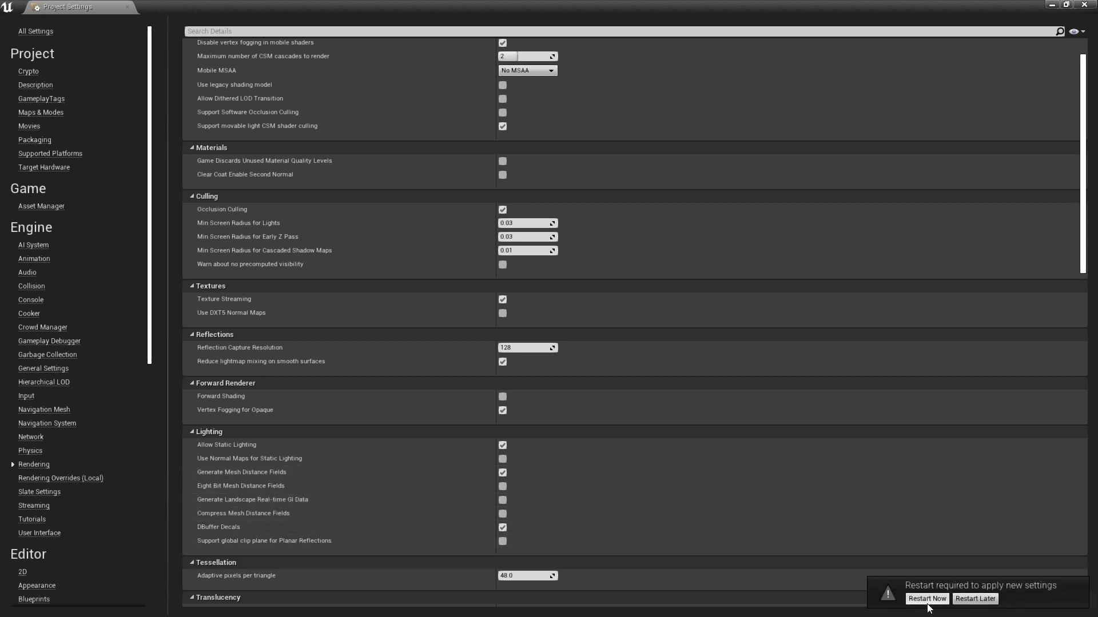
left_click(974, 599)
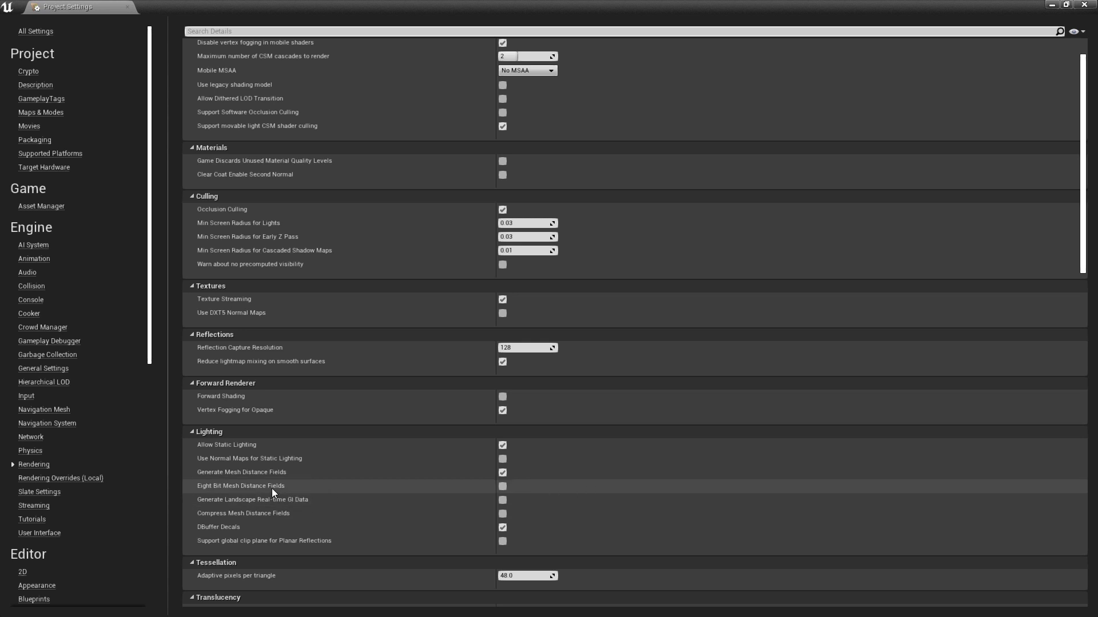
mouse_move(270, 488)
mouse_move(217, 516)
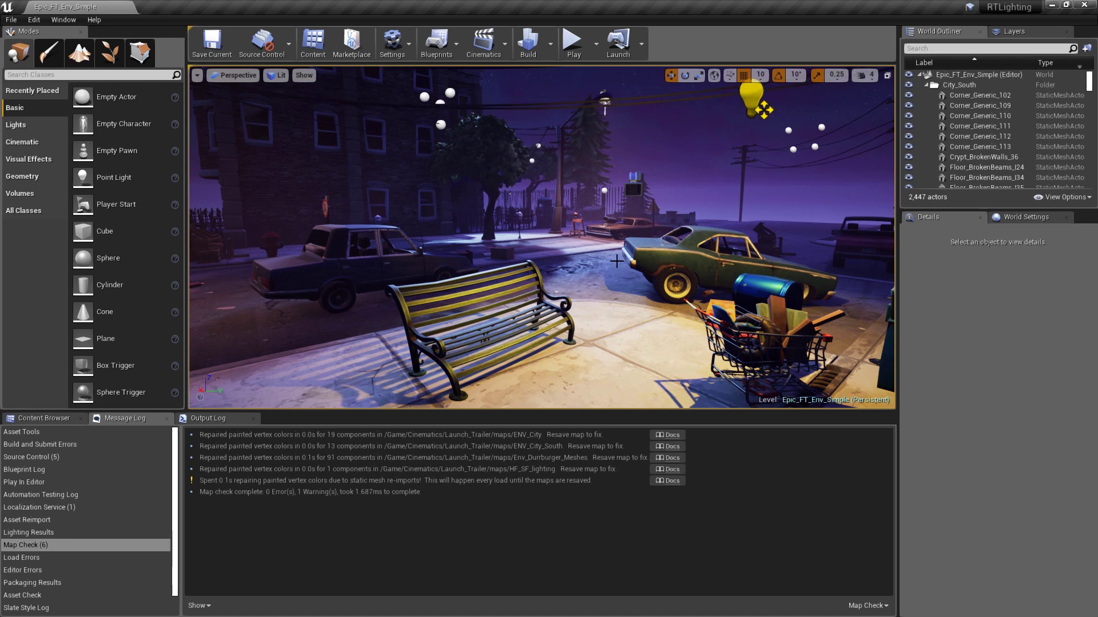
Switch the viewport to the Show > Visualize > Mesh DistanceFields view.
left_click(301, 76)
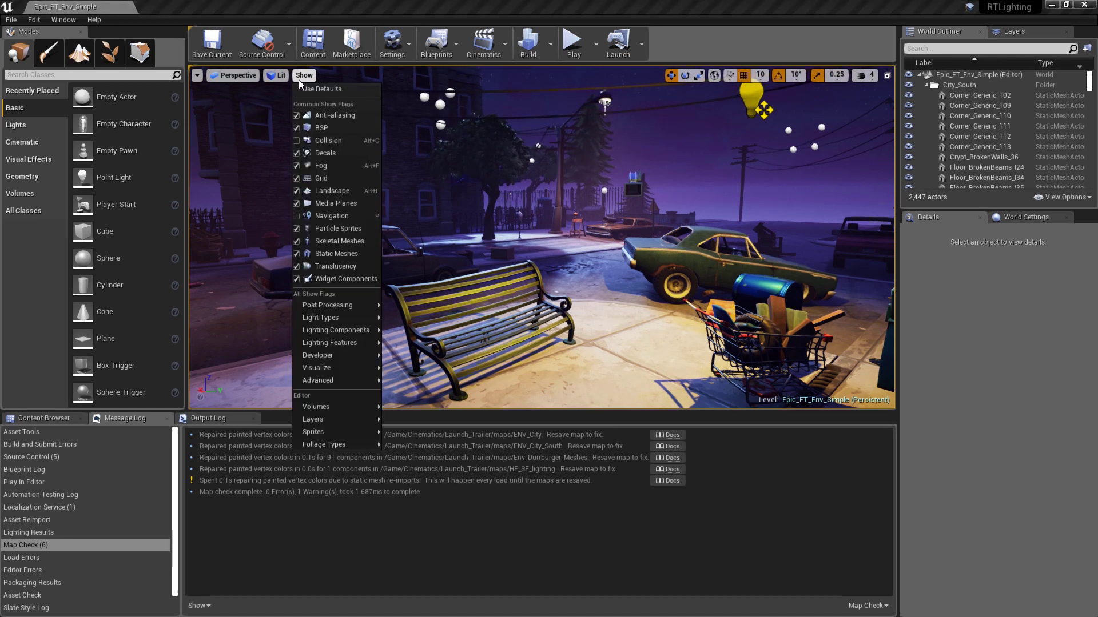
mouse_move(324, 364)
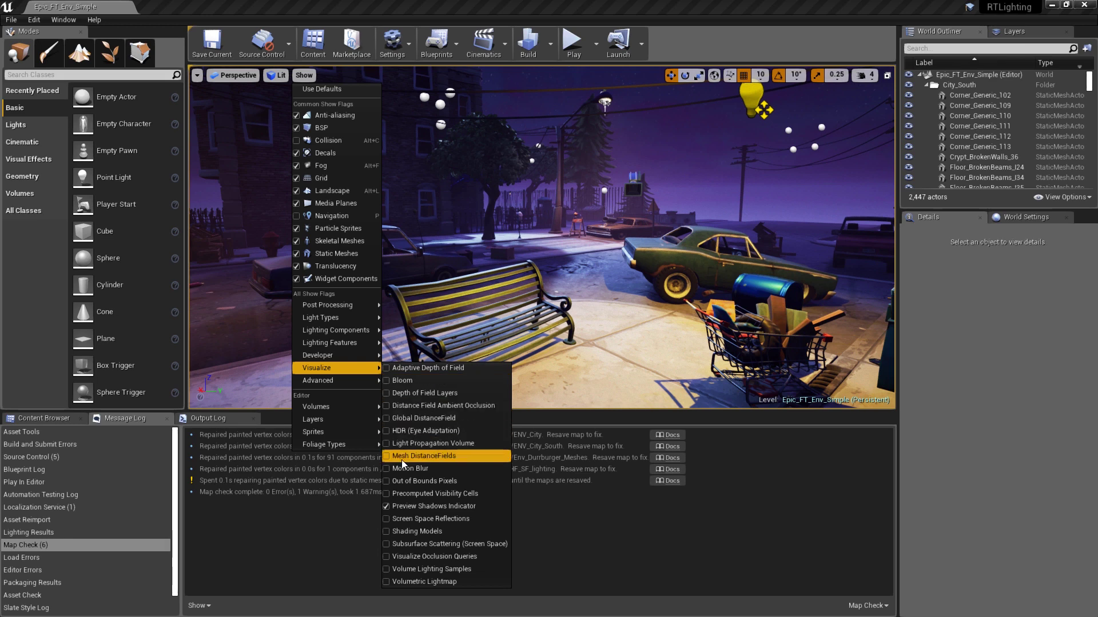
left_click(403, 455)
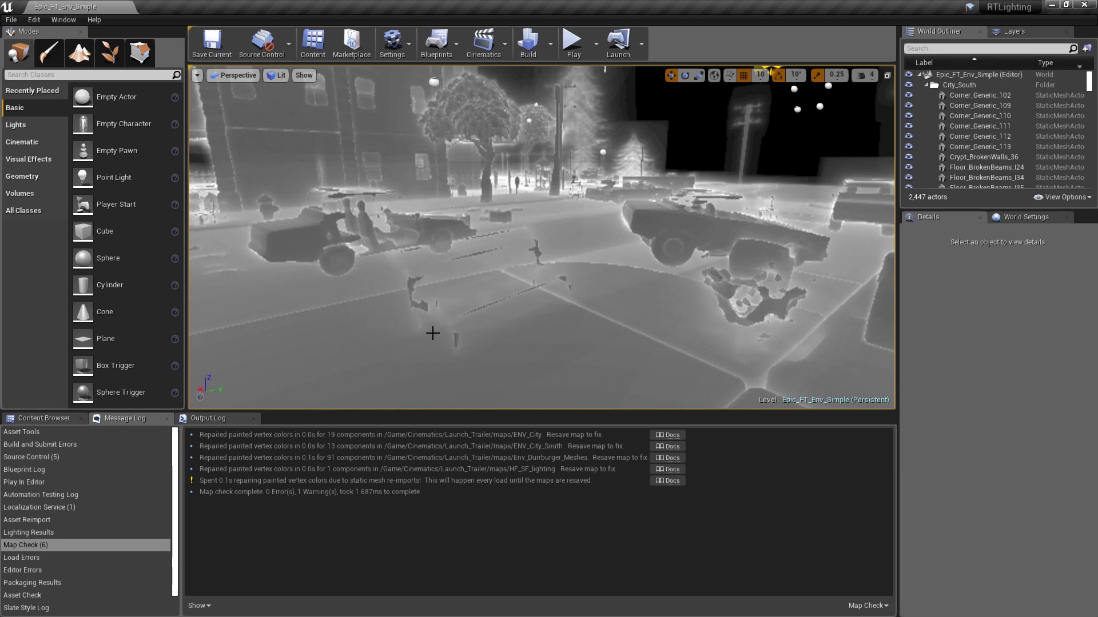
Return to the lit view and enable RayTraced Distance Field Shadows on PointLight_TweakMe.
key("alt+4")
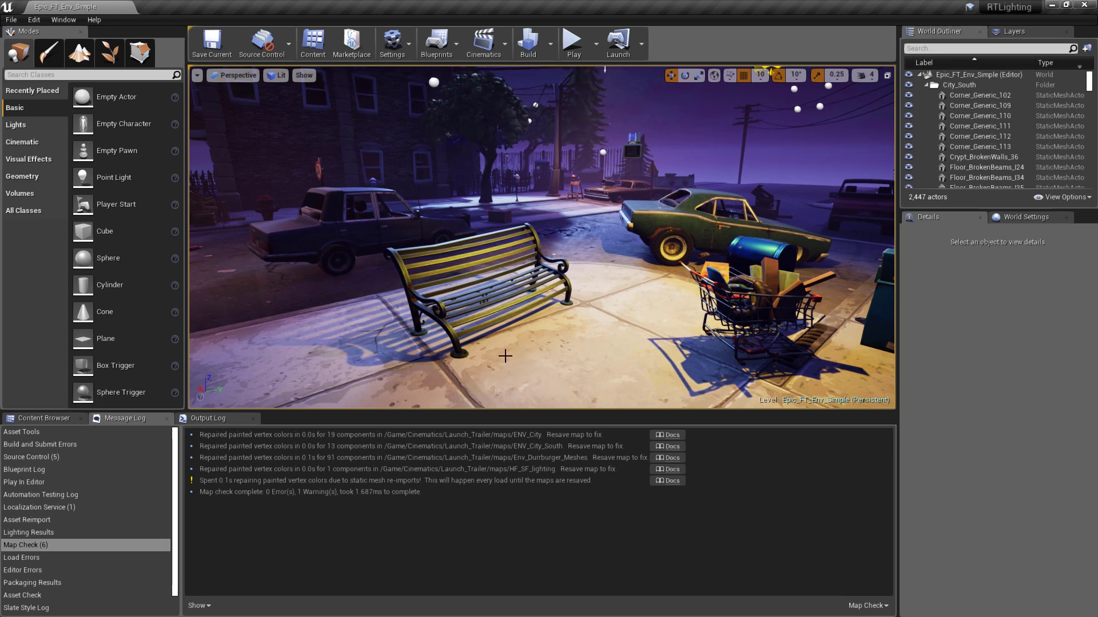
right_click_drag(519, 375, 636, 238)
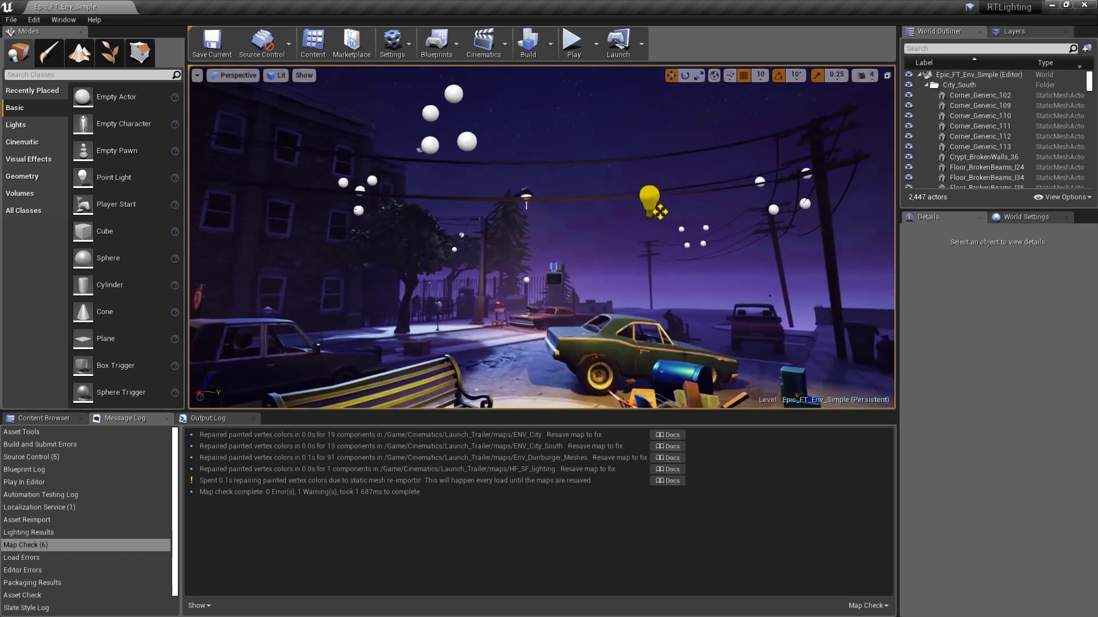
left_click(649, 200)
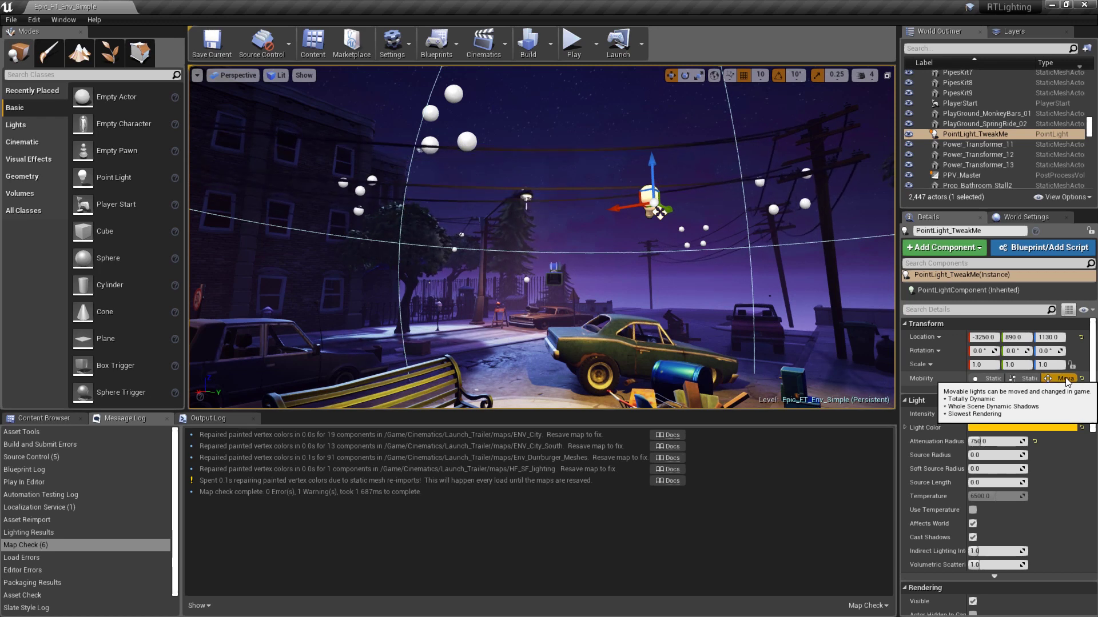
left_click_drag(1093, 358, 1093, 496)
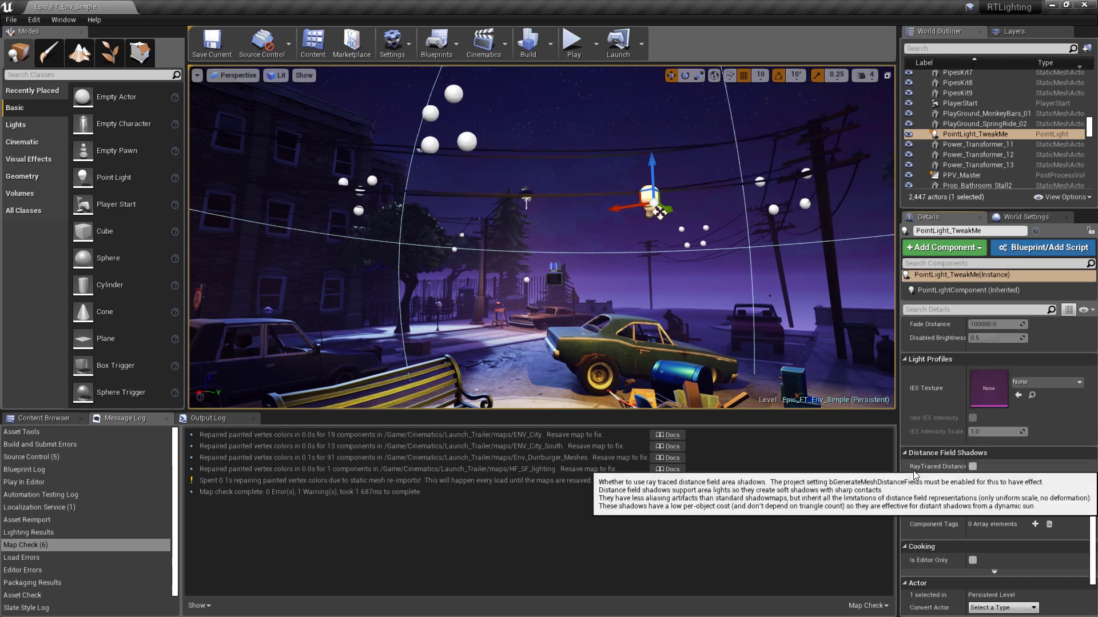
mouse_move(947, 472)
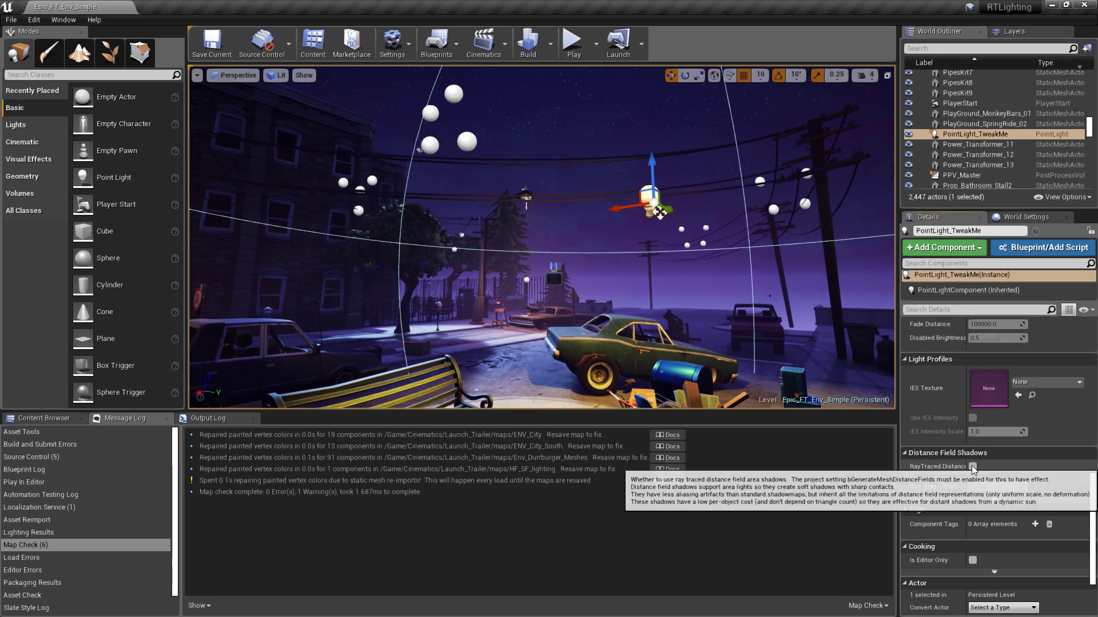
left_click(972, 466)
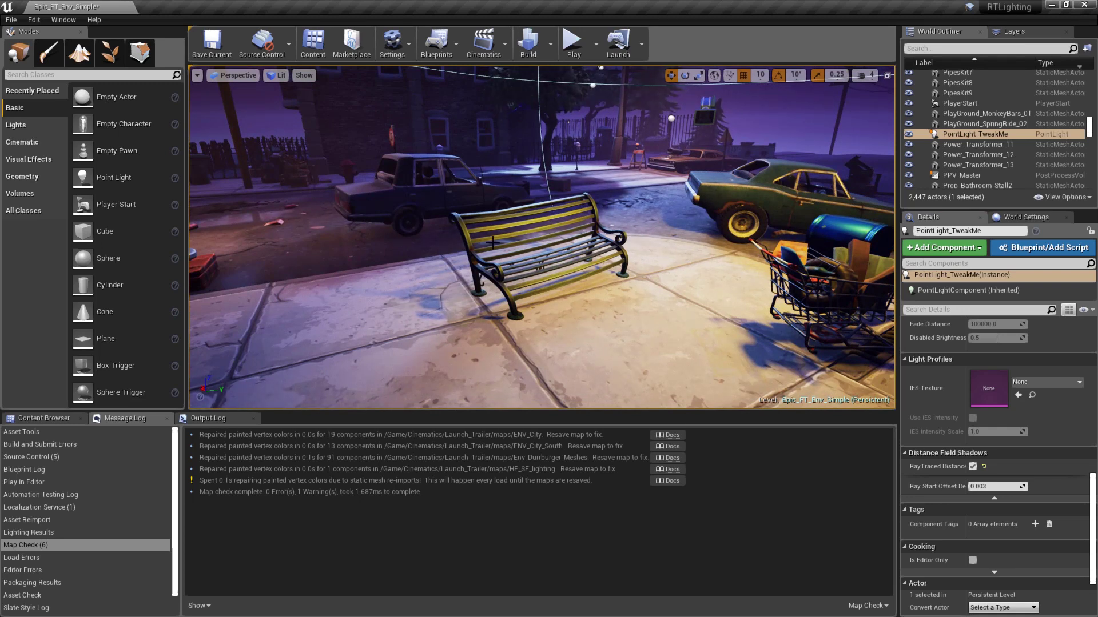
Open Park_Bench_09 in the static mesh editor from the bench's right-click menu.
left_click(597, 212)
right_click(597, 212)
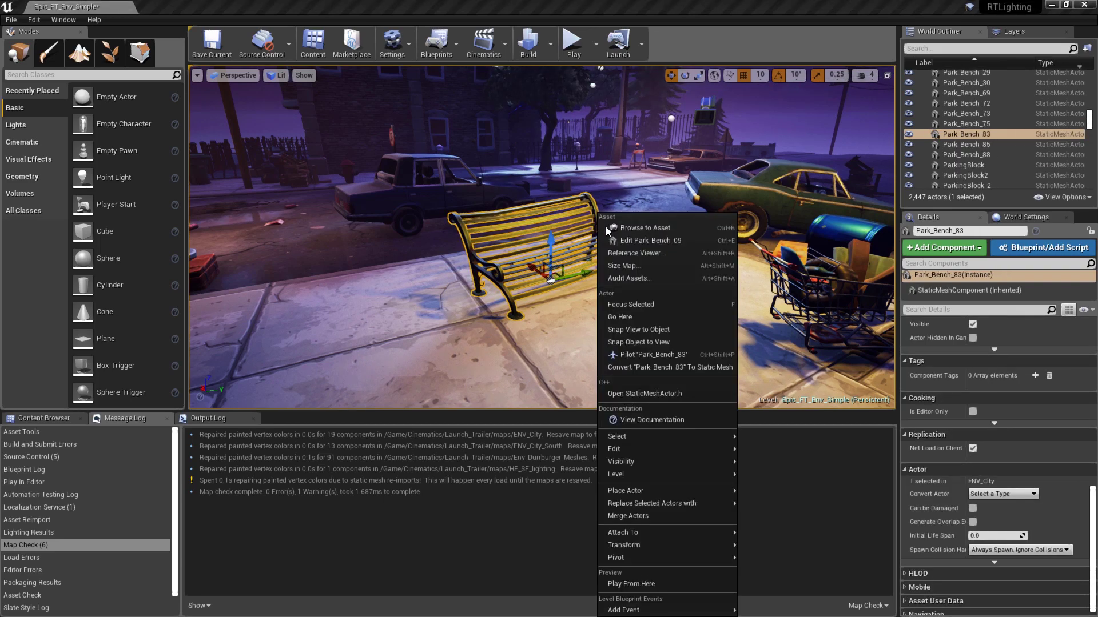
left_click(677, 242)
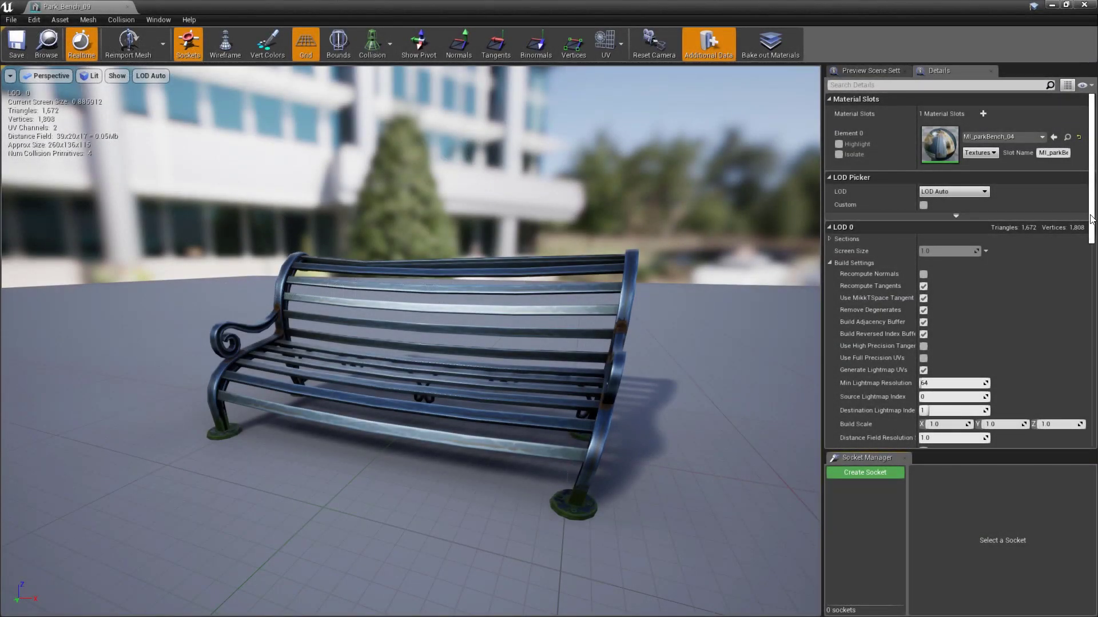
Set the bench's Distance Field Resolution Scale to 5.0 and apply the changes.
scroll(1091, 219, "down", 4)
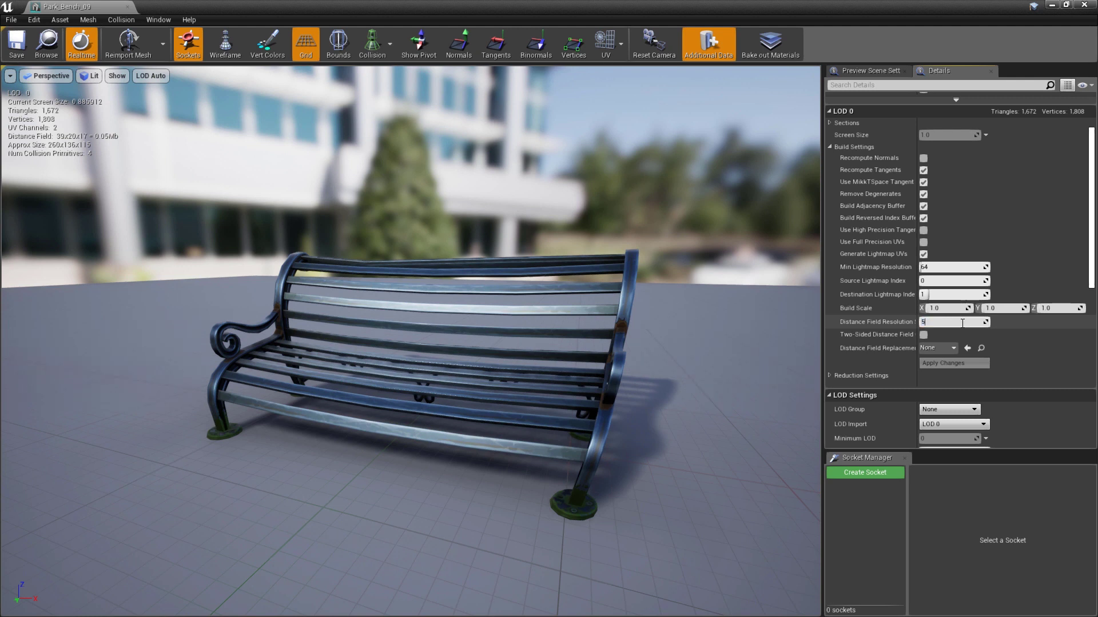
key("Tab")
left_click(941, 363)
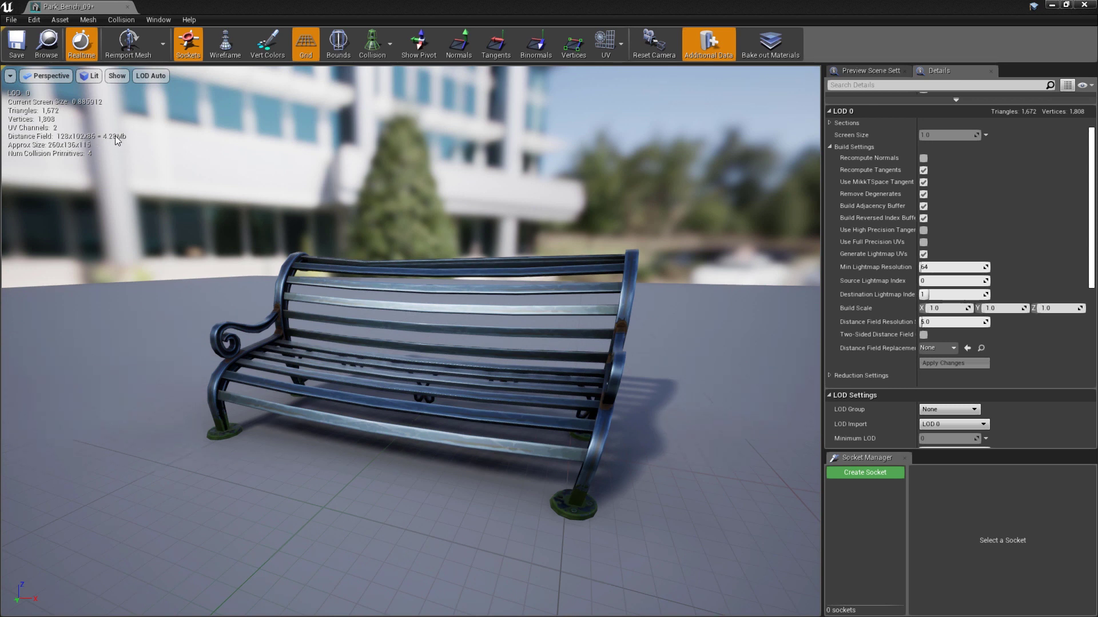
scroll(949, 367, "up", 2)
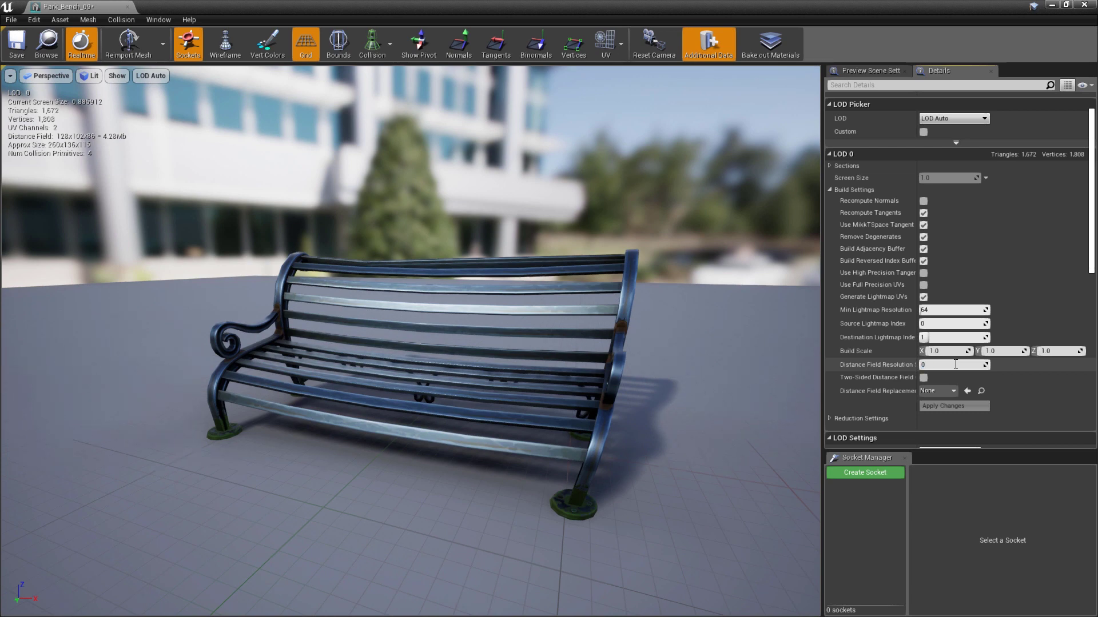
key("Tab")
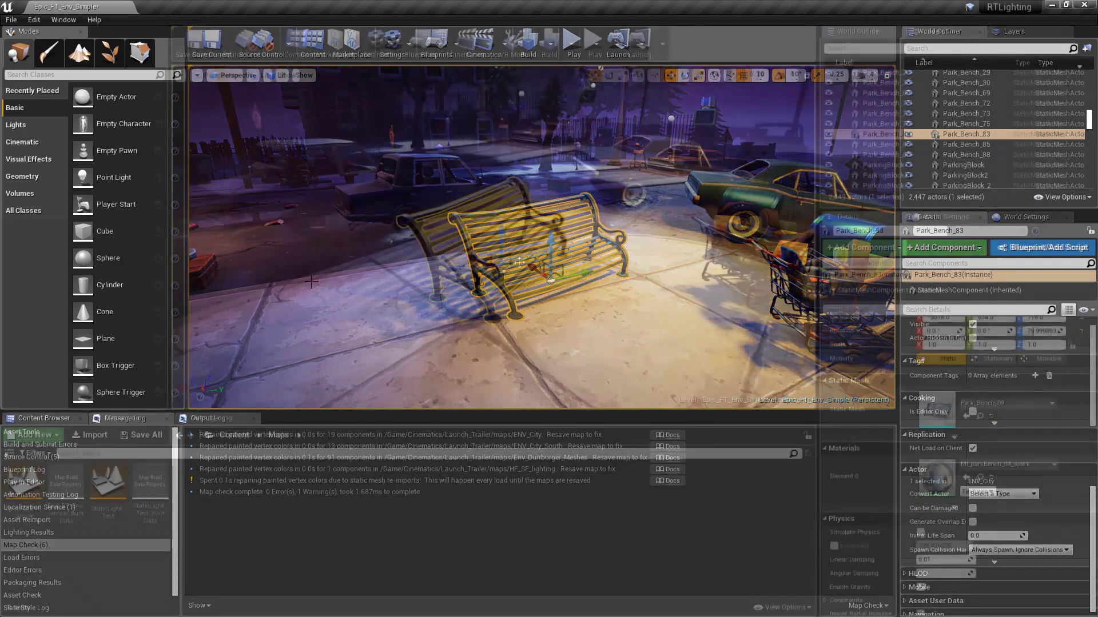
Move the bench closer to the camera and drag PointLight_TweakMe onto the sidewalk.
left_click_drag(564, 225, 503, 303)
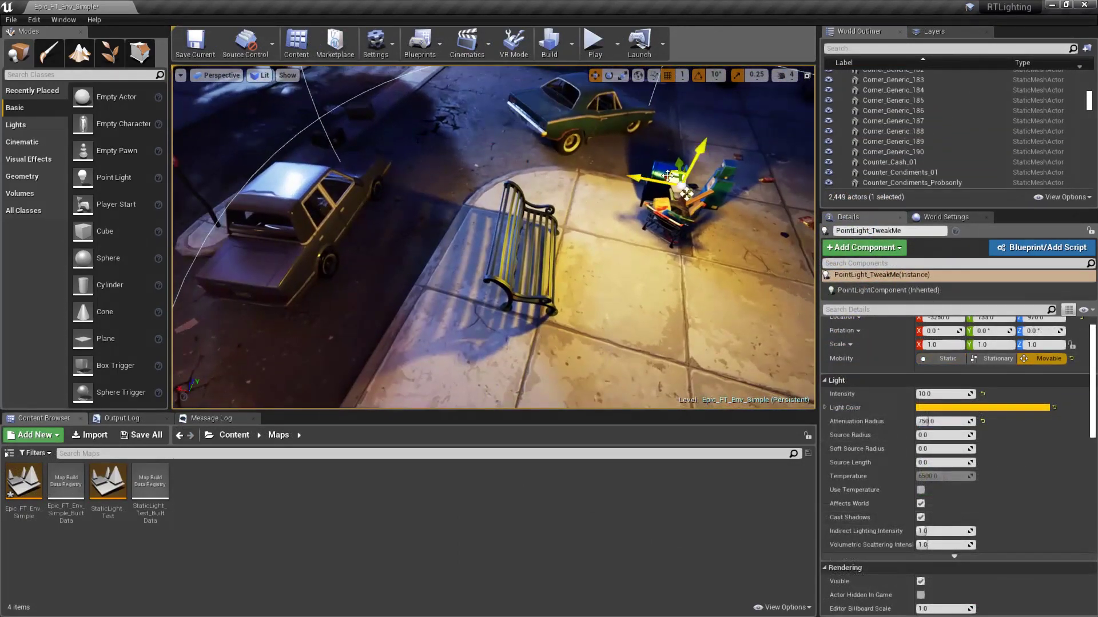
scroll(612, 265, "up", 2)
right_click_drag(739, 184, 589, 105)
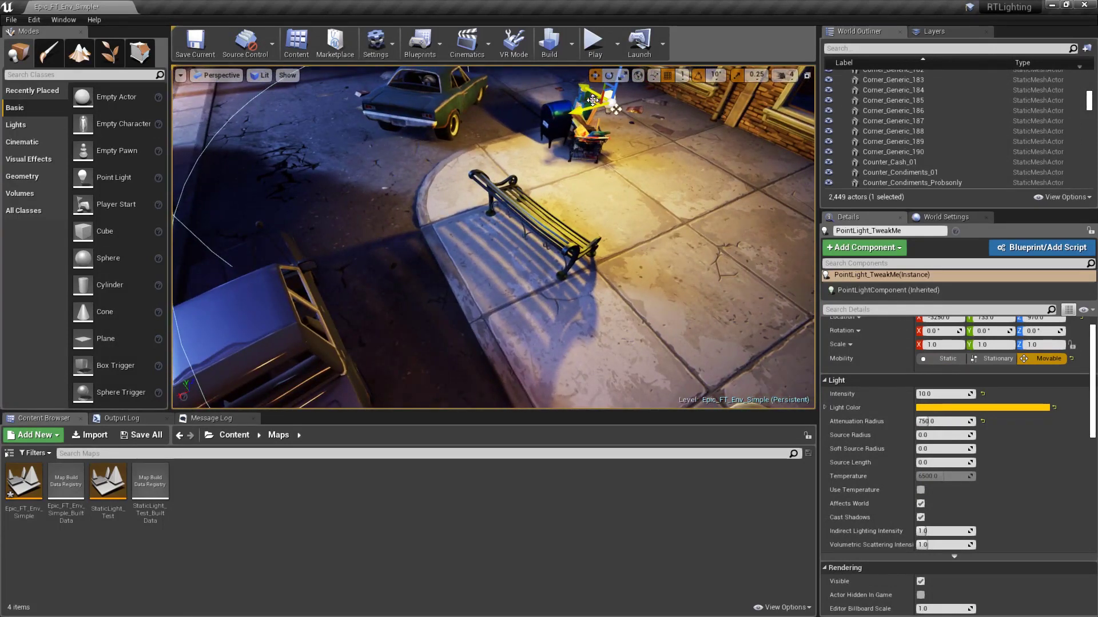
left_click_drag(589, 106, 513, 130)
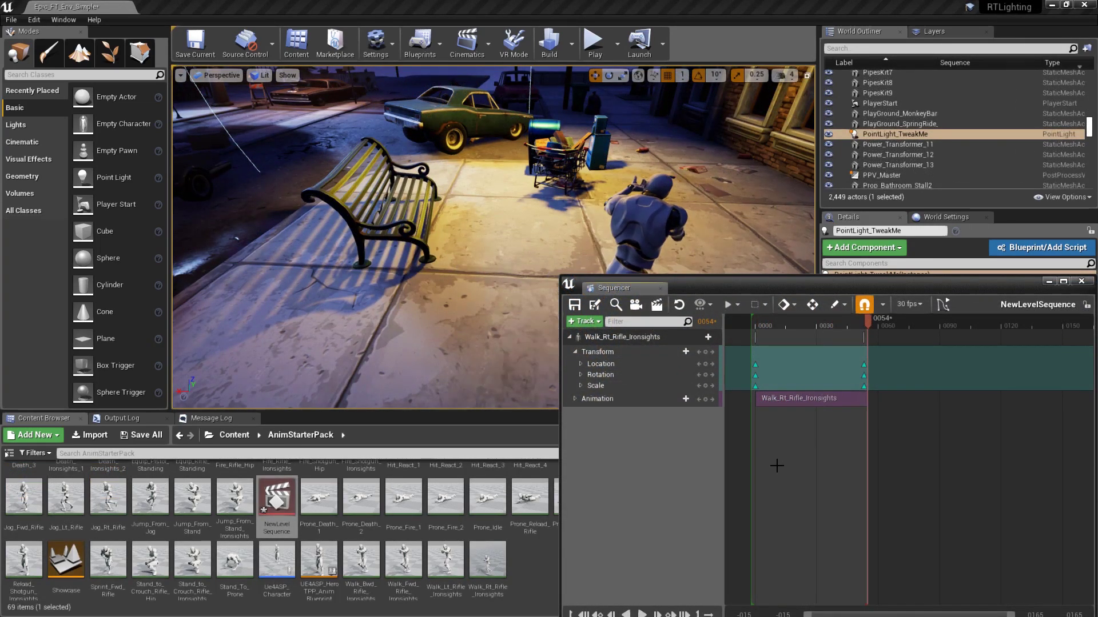
Replay the mannequin walk sequence to watch the striped bench shadows.
key("space")
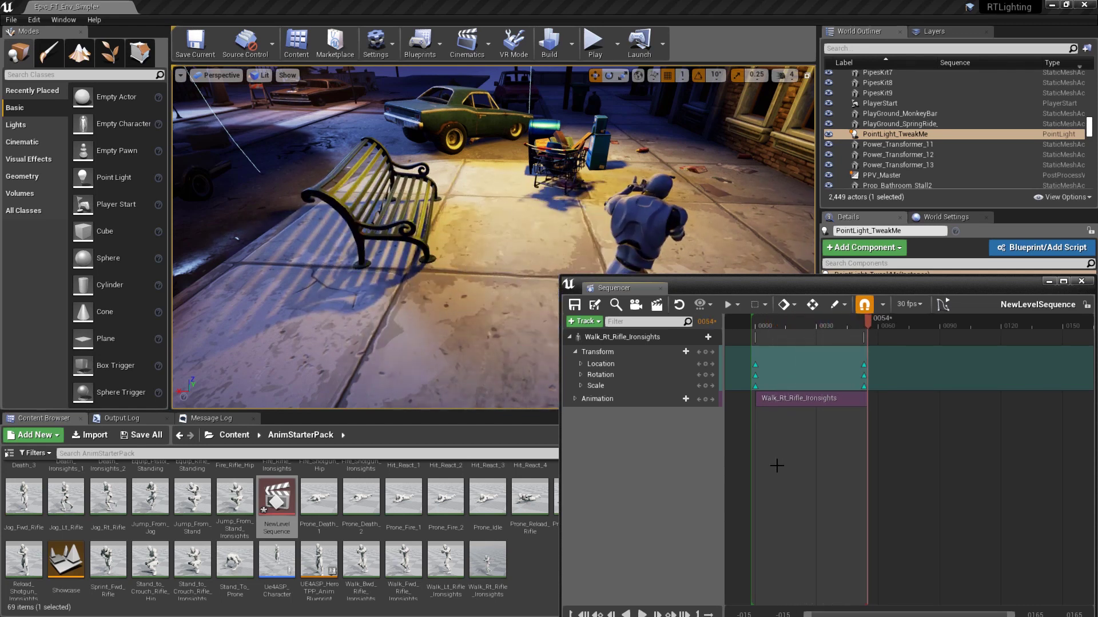
key("space")
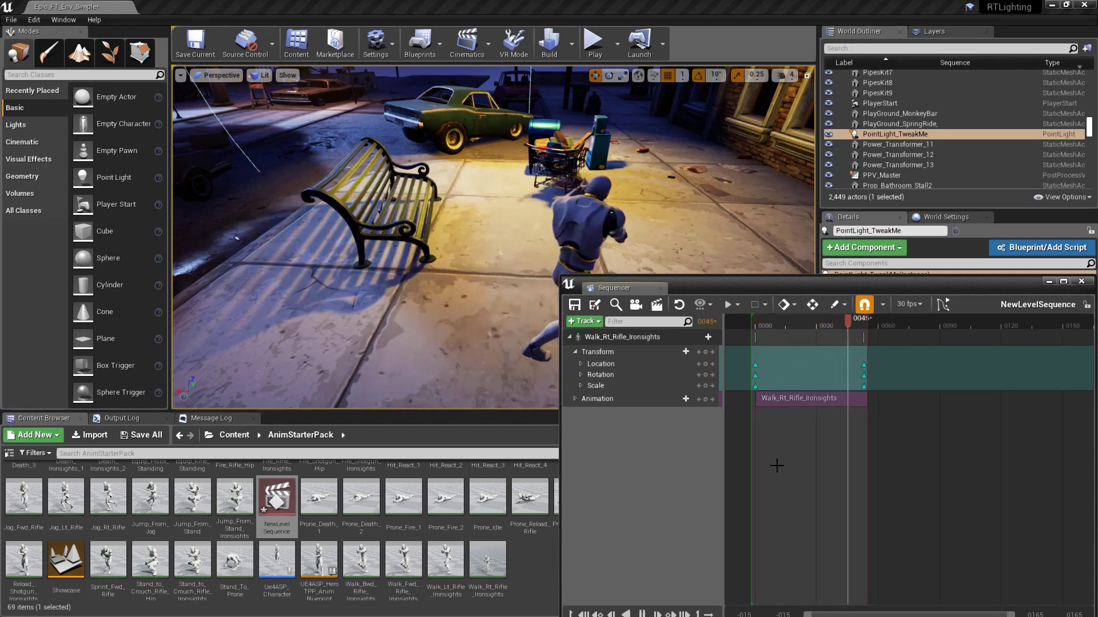
key("space")
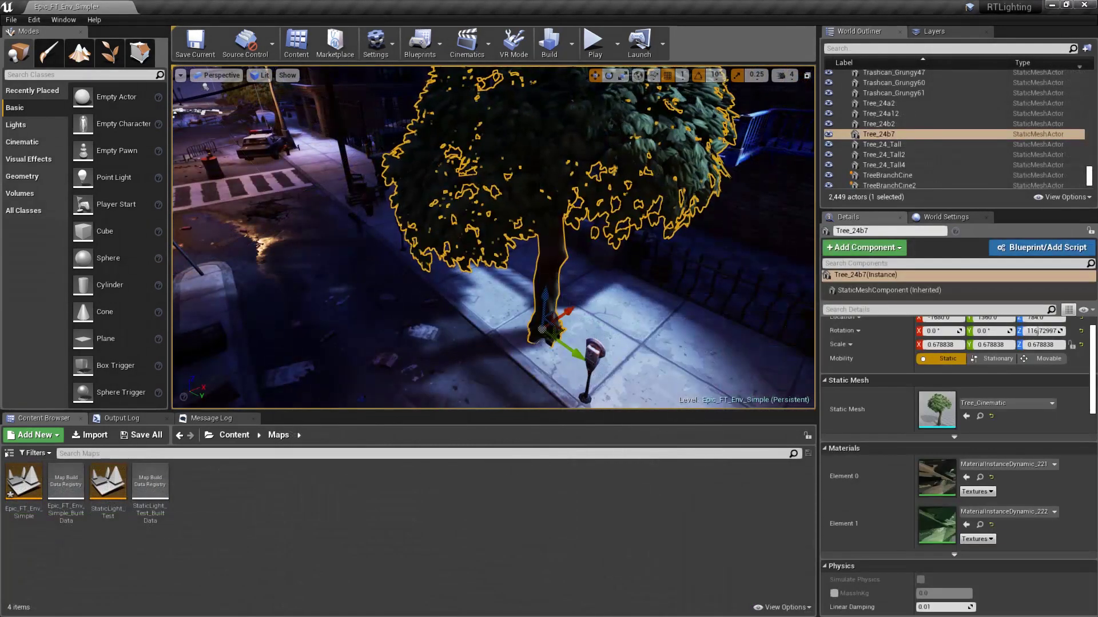
Show the Mesh DistanceFields visualization and tilt the view toward the tree.
left_click(281, 77)
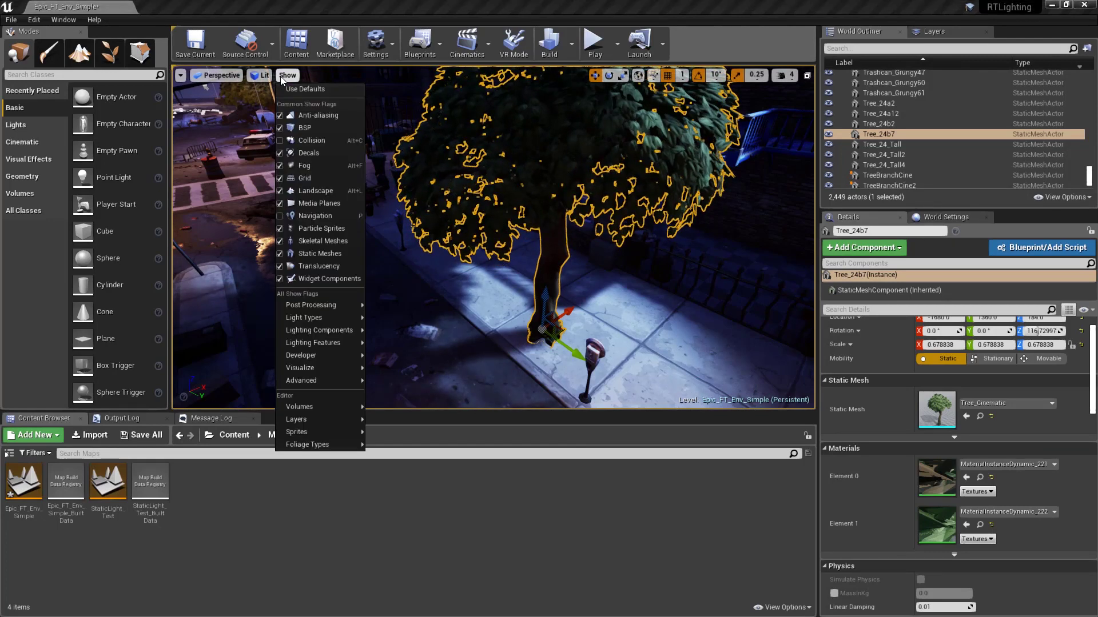
mouse_move(300, 368)
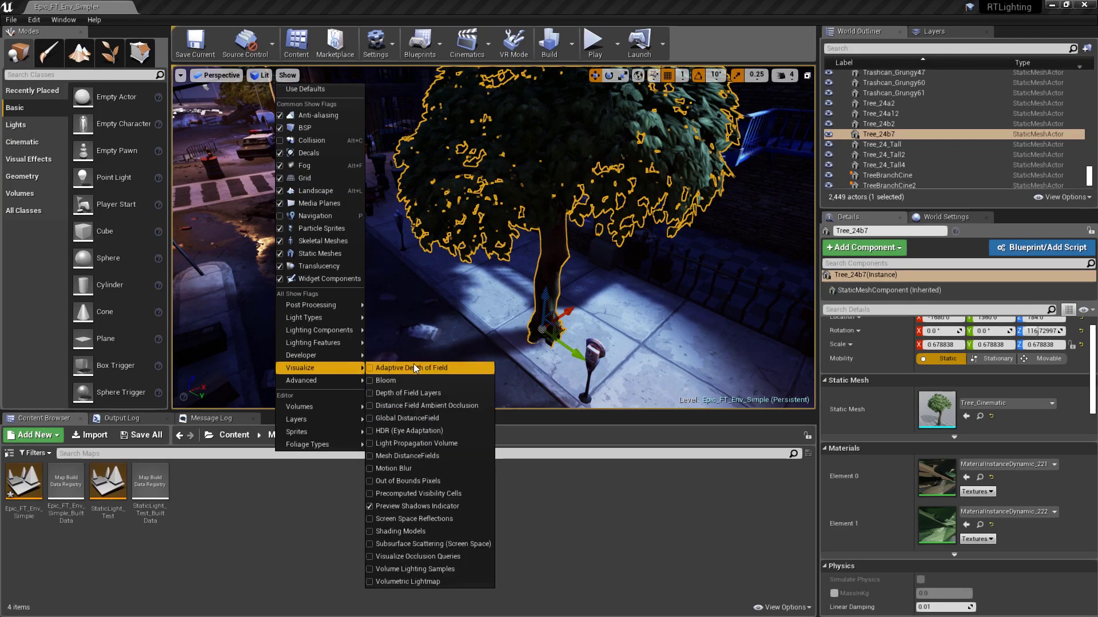
left_click(397, 456)
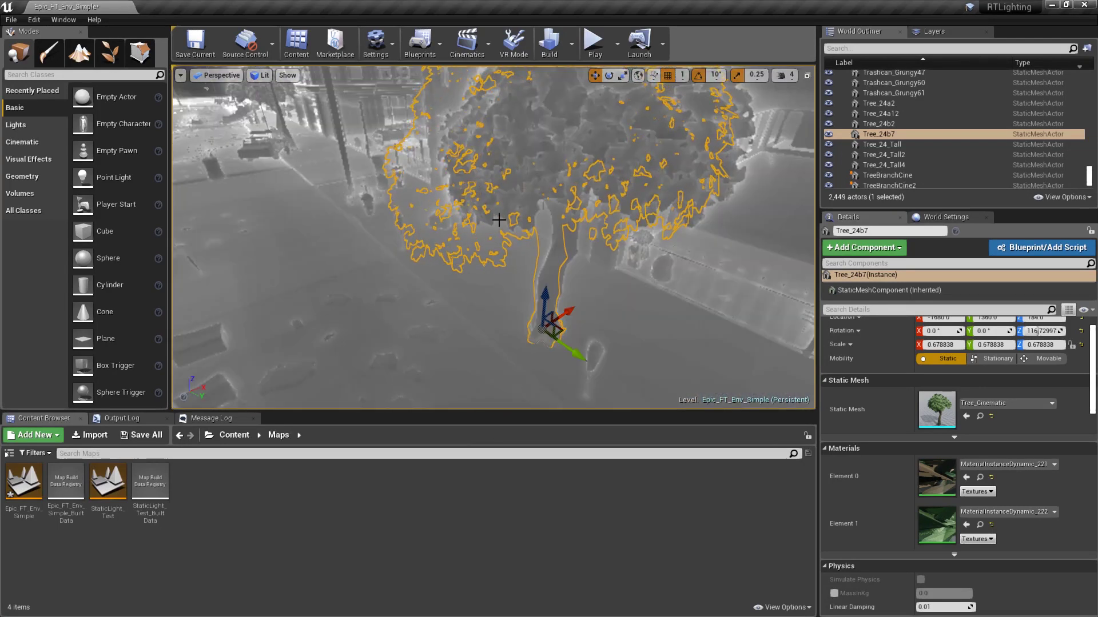
right_click_drag(498, 219, 495, 197)
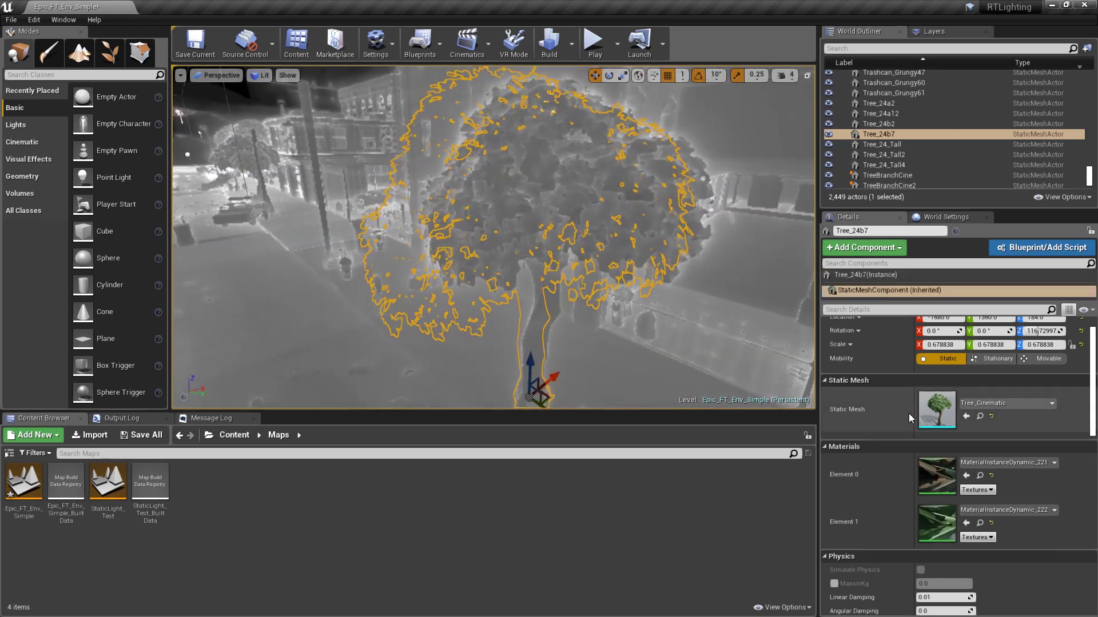
Open the Tree_Cinematic mesh and enable its Two-Sided Distance Field.
left_click(979, 416)
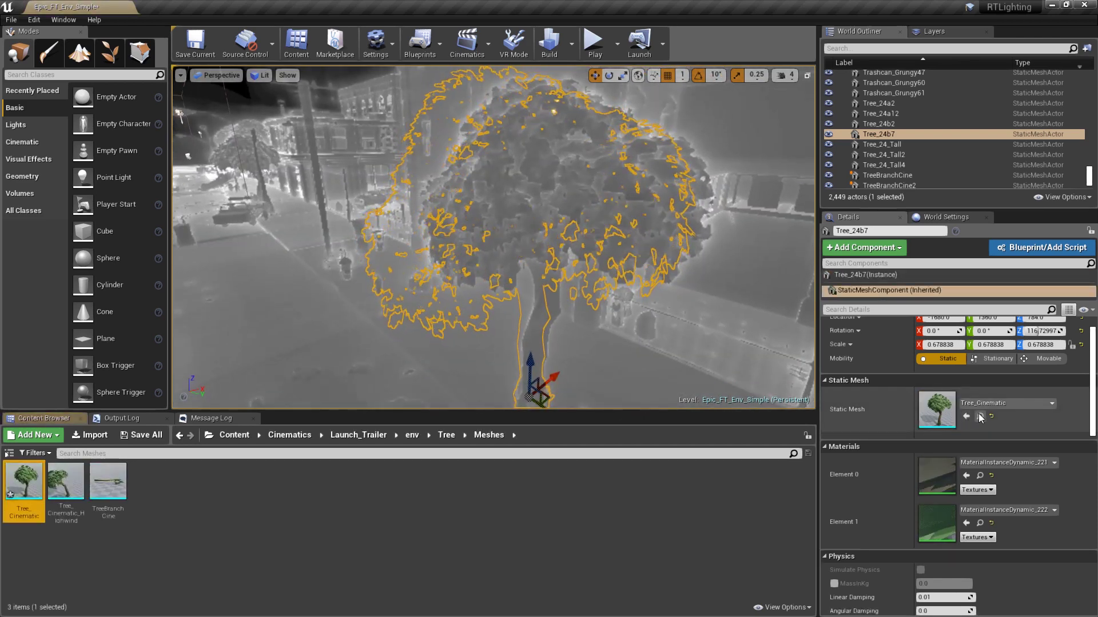
double_click(24, 483)
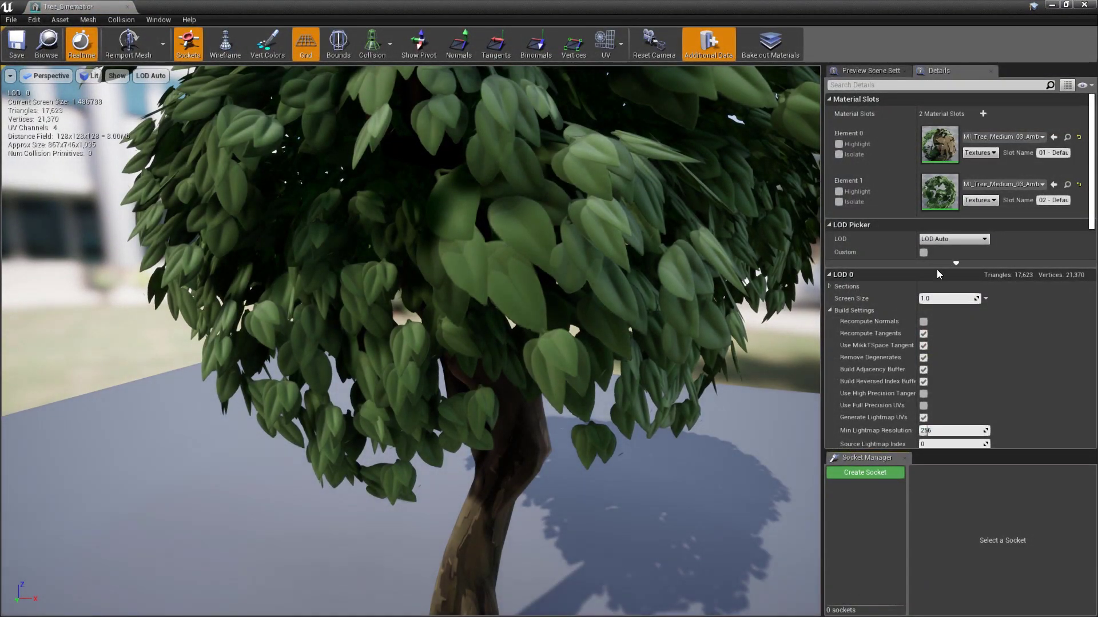
scroll(1083, 256, "down", 8)
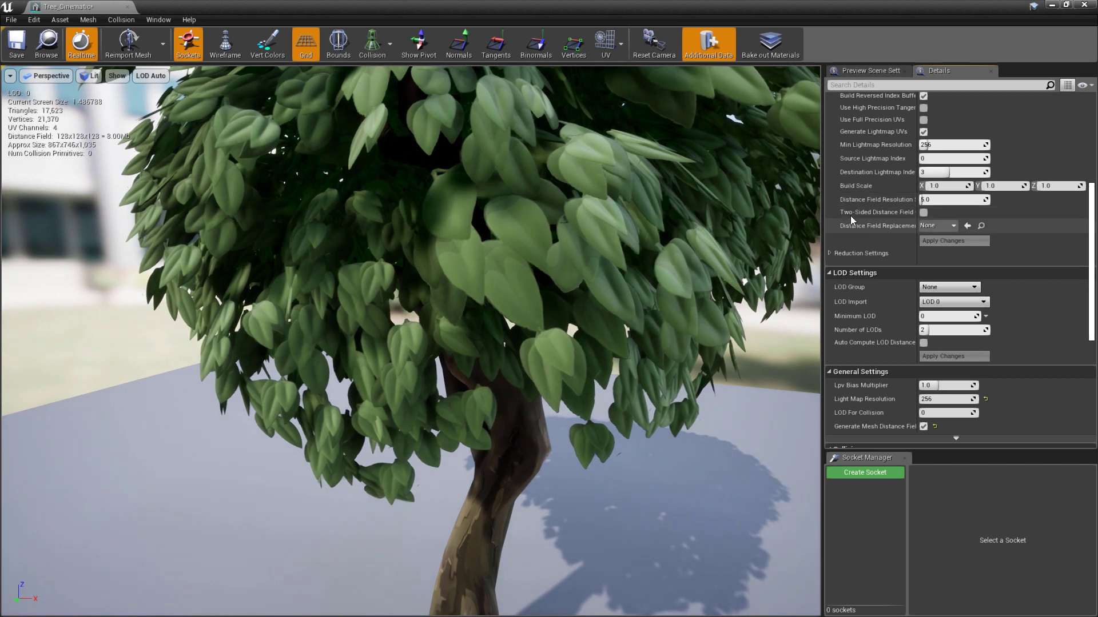
left_click(923, 213)
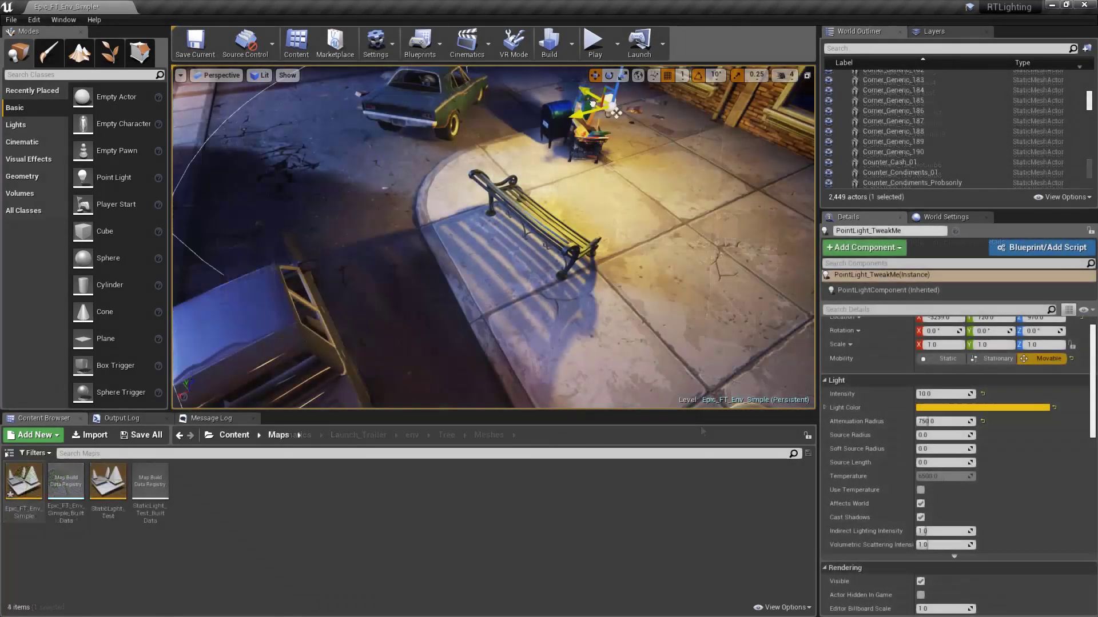
Drag PointLight_TweakMe beside the mailbox toward the bench.
left_click_drag(615, 113, 515, 128)
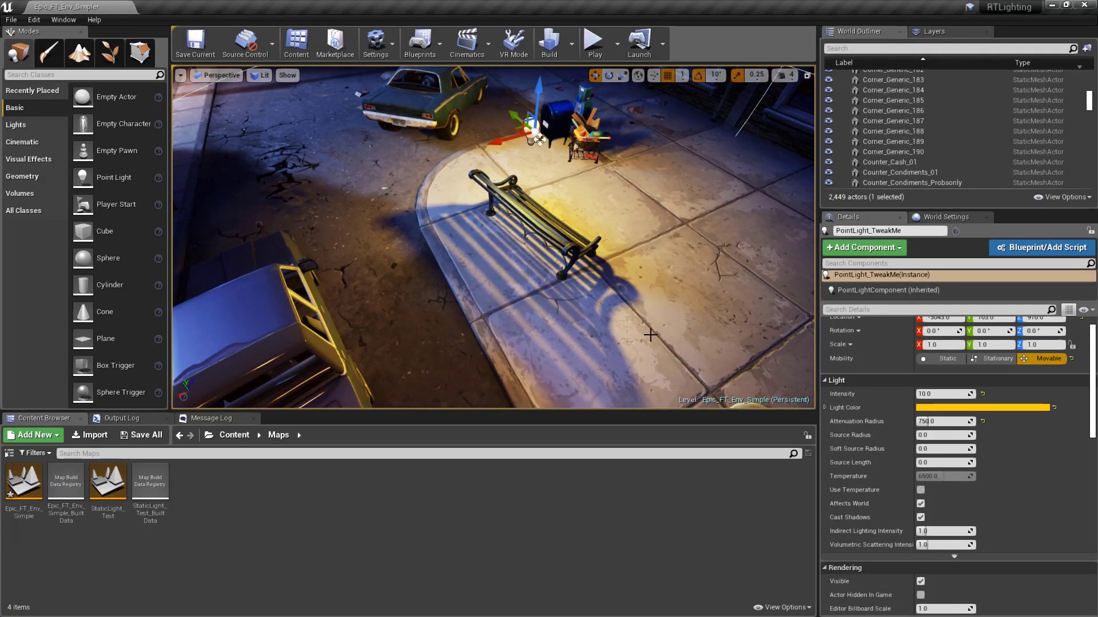